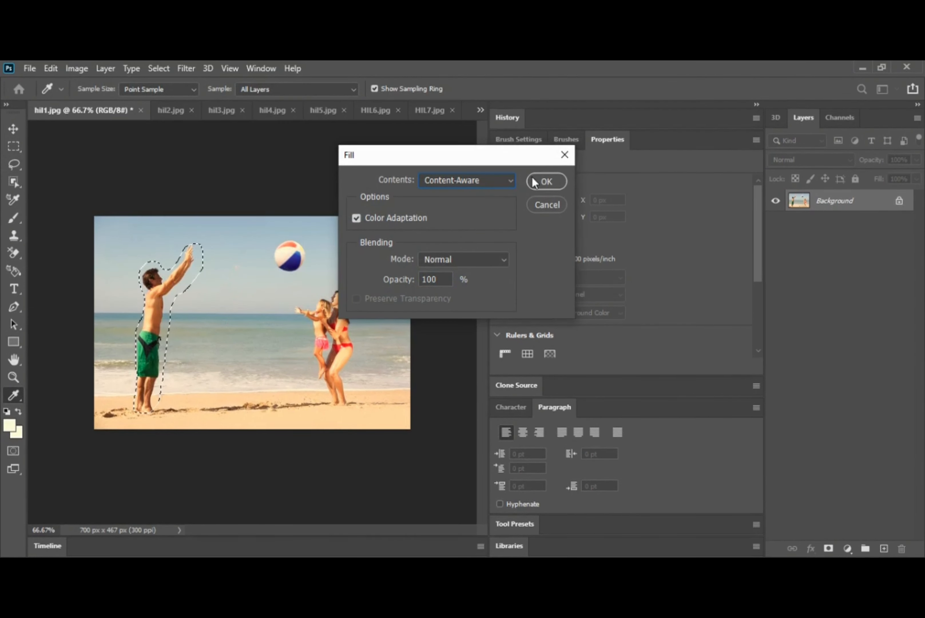
# Step: Apply the Content-Aware Fill to erase the lasso-selected man from the left of hil1.jpg
pyautogui.click(545, 184)
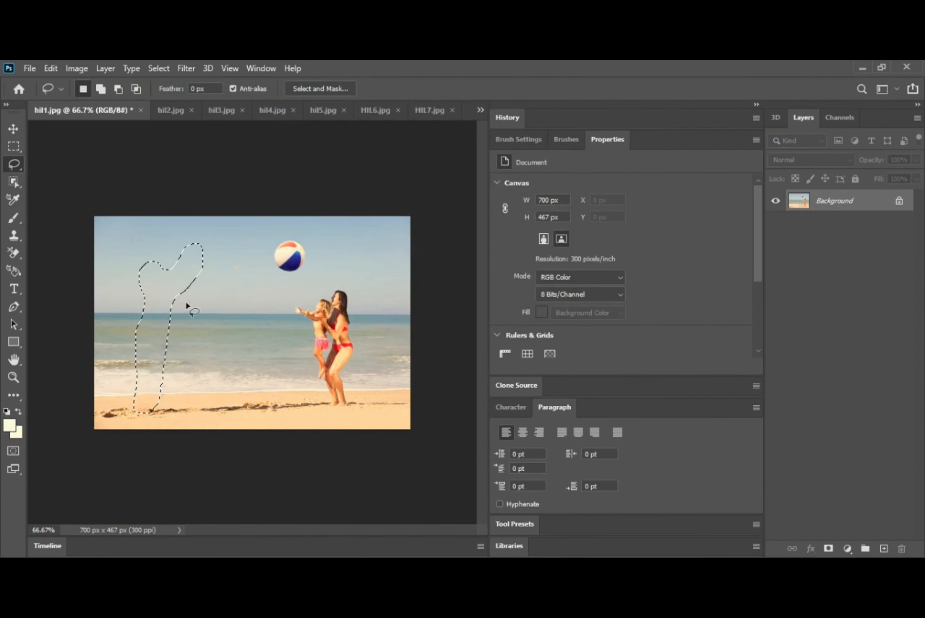
# Step: Lasso the woman and child in hil1.jpg and replace them with a Content-Aware Fill
pyautogui.hotkey('ctrl', 'd')
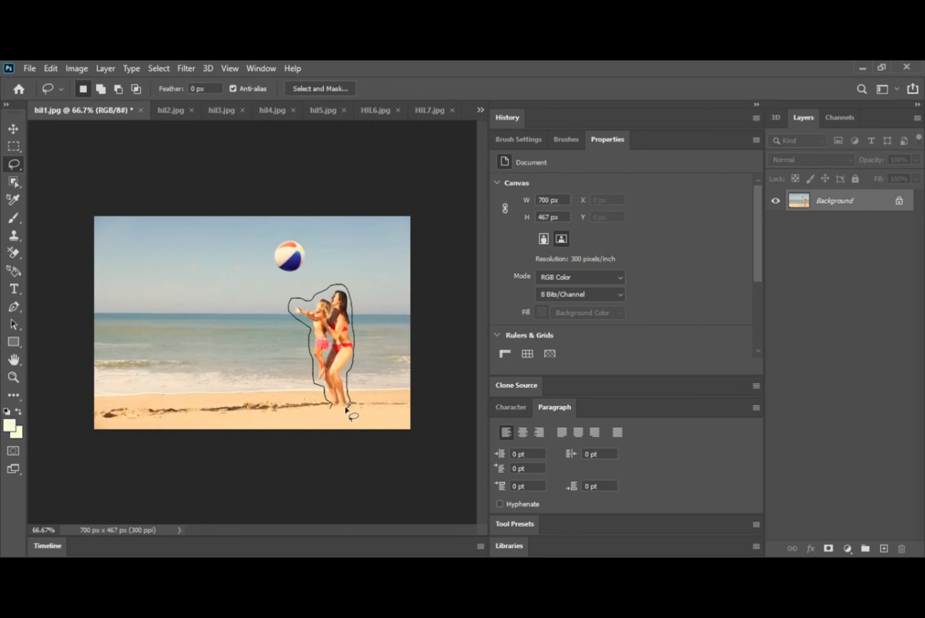
pyautogui.moveTo(331, 409); pyautogui.dragTo(330, 407)
pyautogui.rightClick(338, 343)
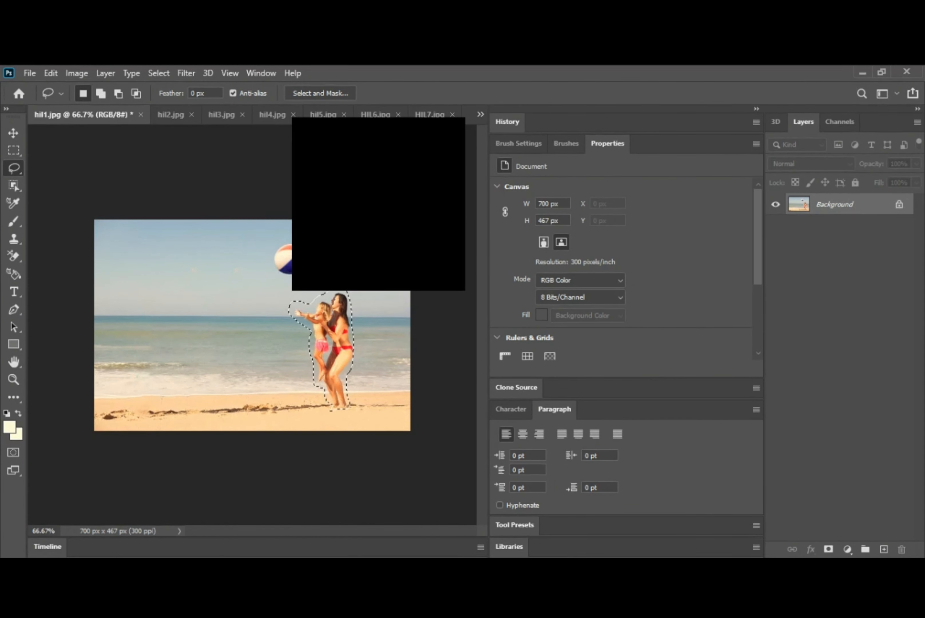
pyautogui.click(359, 293)
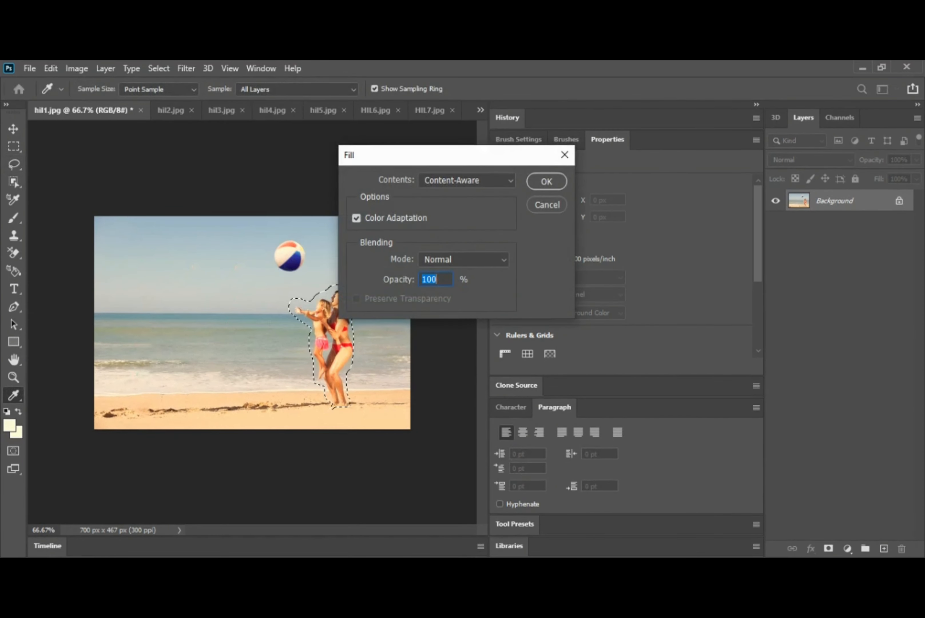
pyautogui.click(546, 181)
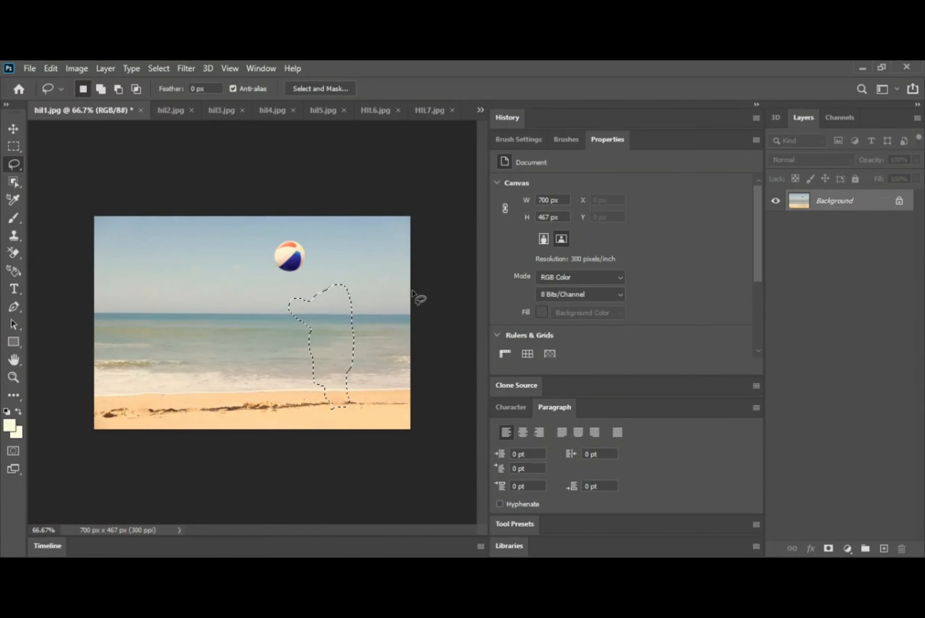
pyautogui.hotkey('ctrl', 'd')
# Step: In hil2.jpg, lasso around the three girls on the sand, redrawing after a first attempt
pyautogui.click(175, 109)
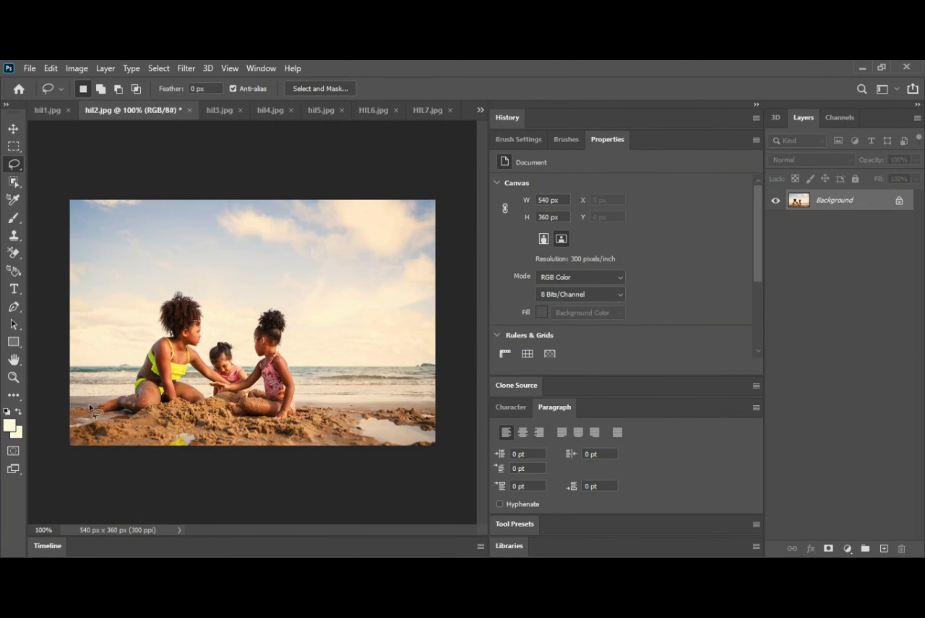
pyautogui.moveTo(89, 404)
pyautogui.mouseDown()
pyautogui.moveTo(130, 389)
pyautogui.moveTo(161, 336)
pyautogui.moveTo(161, 301)
pyautogui.mouseUp()
pyautogui.hotkey('ctrl', 'd')
pyautogui.moveTo(93, 405)
pyautogui.mouseDown()
pyautogui.moveTo(130, 385)
pyautogui.moveTo(158, 336)
pyautogui.moveTo(156, 307)
pyautogui.moveTo(187, 293)
pyautogui.mouseUp()
pyautogui.moveTo(210, 336)
pyautogui.mouseDown()
pyautogui.moveTo(206, 343)
pyautogui.moveTo(223, 334)
pyautogui.moveTo(246, 362)
pyautogui.moveTo(264, 305)
pyautogui.moveTo(282, 308)
pyautogui.moveTo(286, 355)
pyautogui.mouseUp()
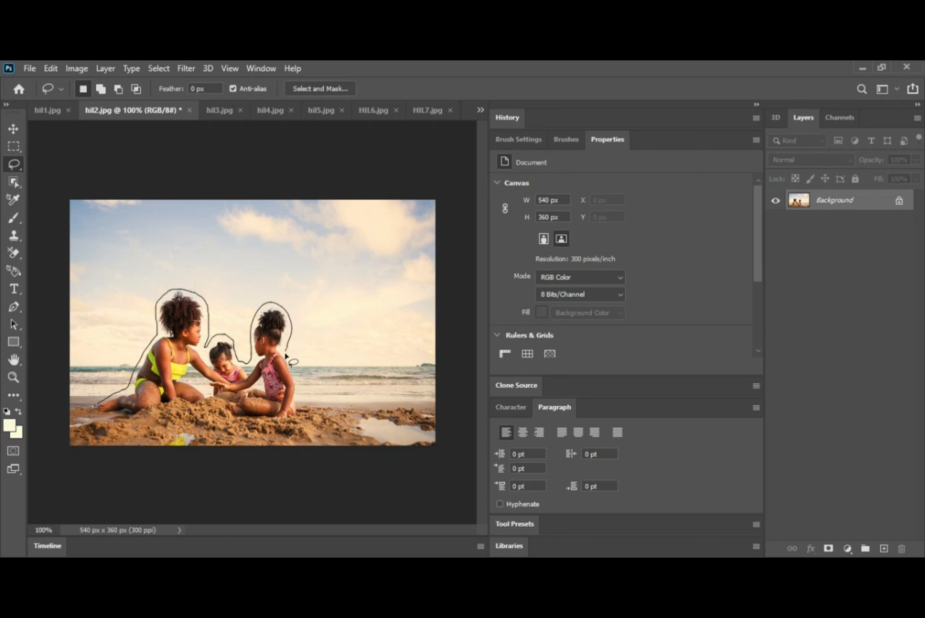
pyautogui.moveTo(300, 402)
pyautogui.mouseDown()
pyautogui.moveTo(274, 425)
pyautogui.moveTo(209, 398)
pyautogui.moveTo(96, 407)
pyautogui.mouseUp()
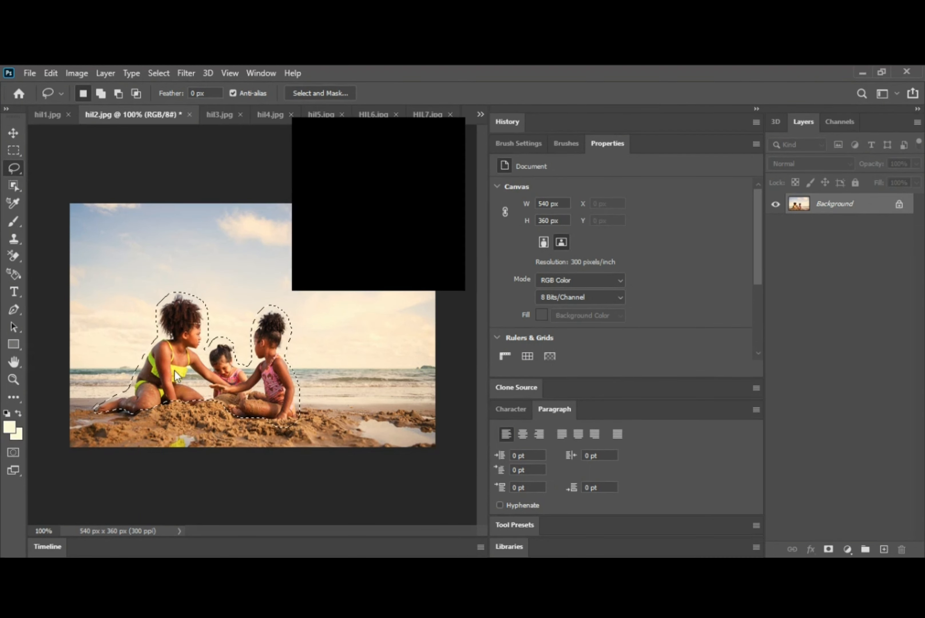
# Step: Content-Aware Fill the girls away, deselect, and bring up hil3.jpg
pyautogui.hotkey('shift', 'F5')
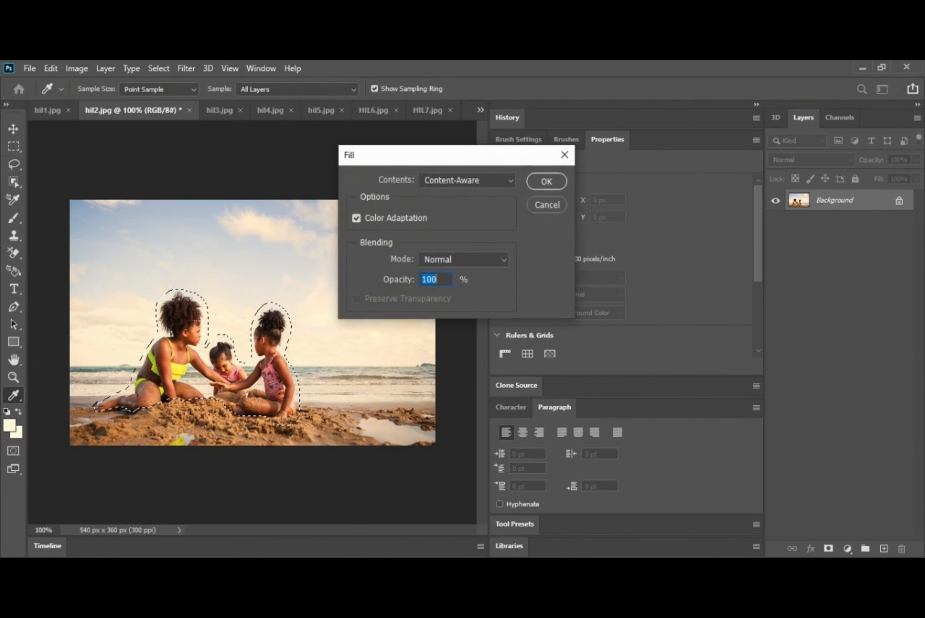
pyautogui.click(542, 182)
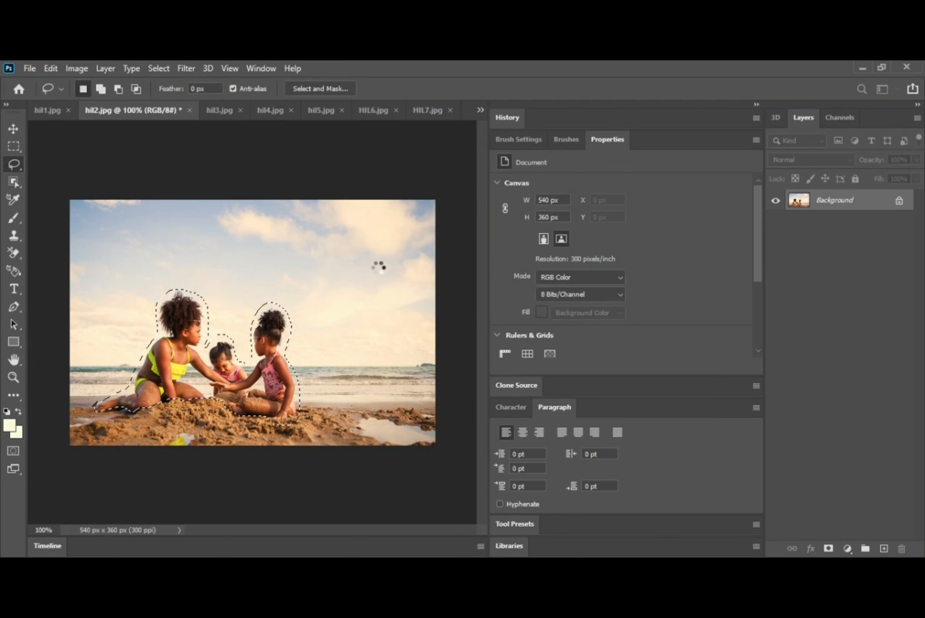
pyautogui.hotkey('ctrl', 'd')
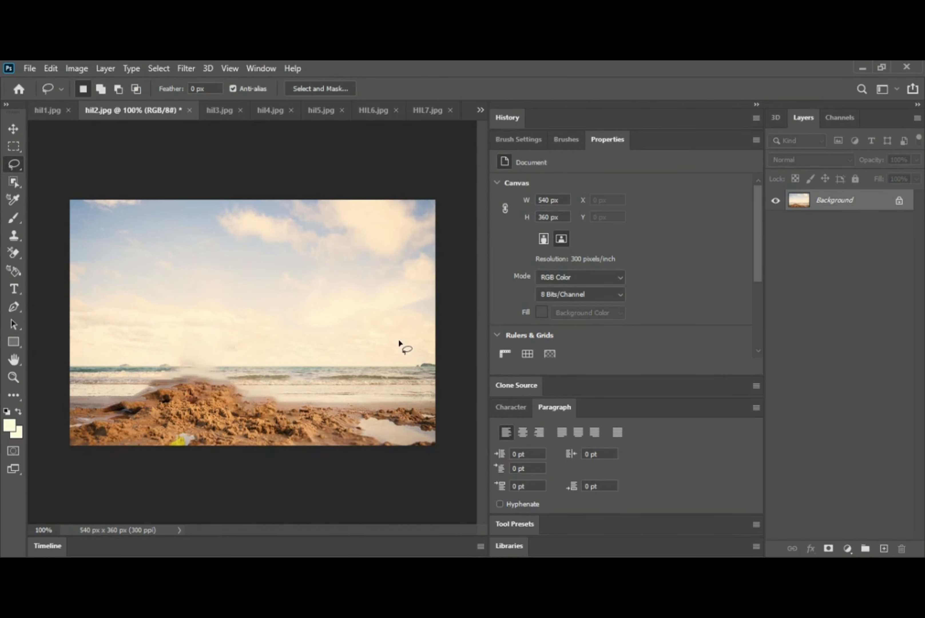
pyautogui.click(224, 116)
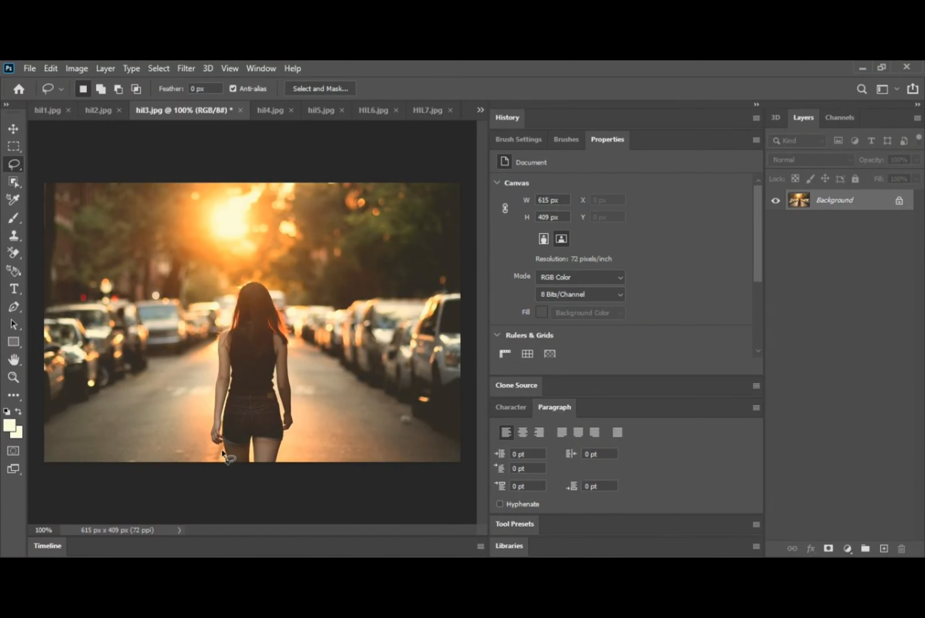
# Step: Lasso the walking woman in hil3.jpg and apply a Content-Aware Fill
pyautogui.moveTo(222, 451)
pyautogui.mouseDown()
pyautogui.moveTo(204, 445)
pyautogui.moveTo(203, 429)
pyautogui.moveTo(211, 328)
pyautogui.moveTo(230, 301)
pyautogui.moveTo(252, 279)
pyautogui.moveTo(264, 281)
pyautogui.moveTo(297, 339)
pyautogui.mouseUp()
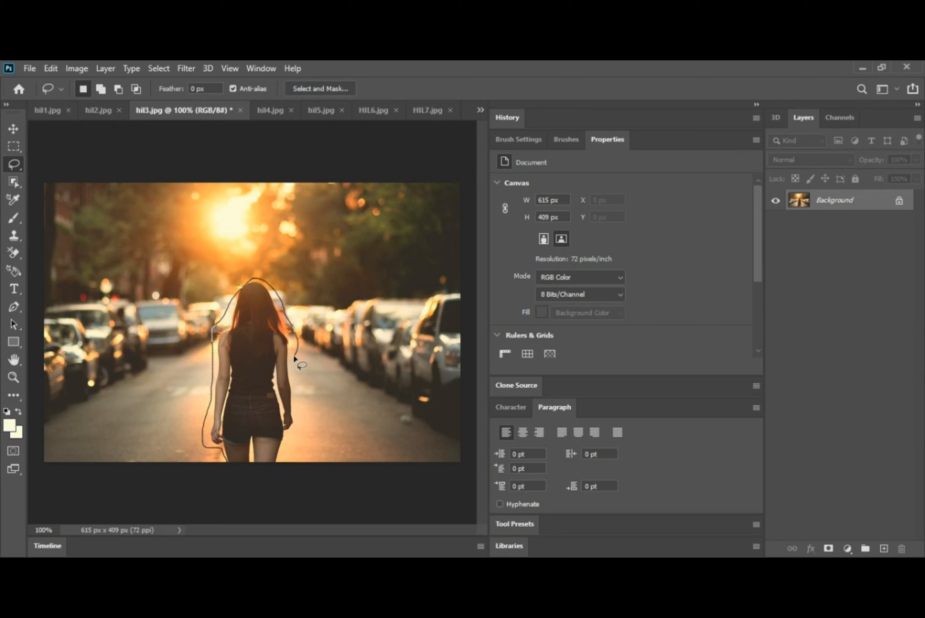
pyautogui.moveTo(295, 379); pyautogui.dragTo(298, 401)
pyautogui.moveTo(284, 449)
pyautogui.mouseDown()
pyautogui.moveTo(282, 477)
pyautogui.moveTo(275, 473)
pyautogui.mouseUp()
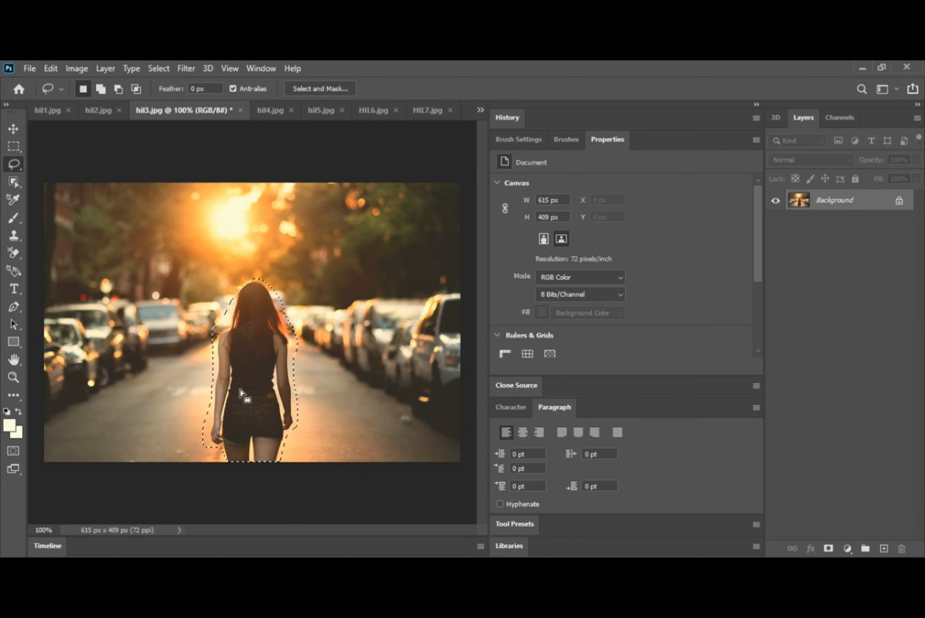
pyautogui.hotkey('shift', 'F5')
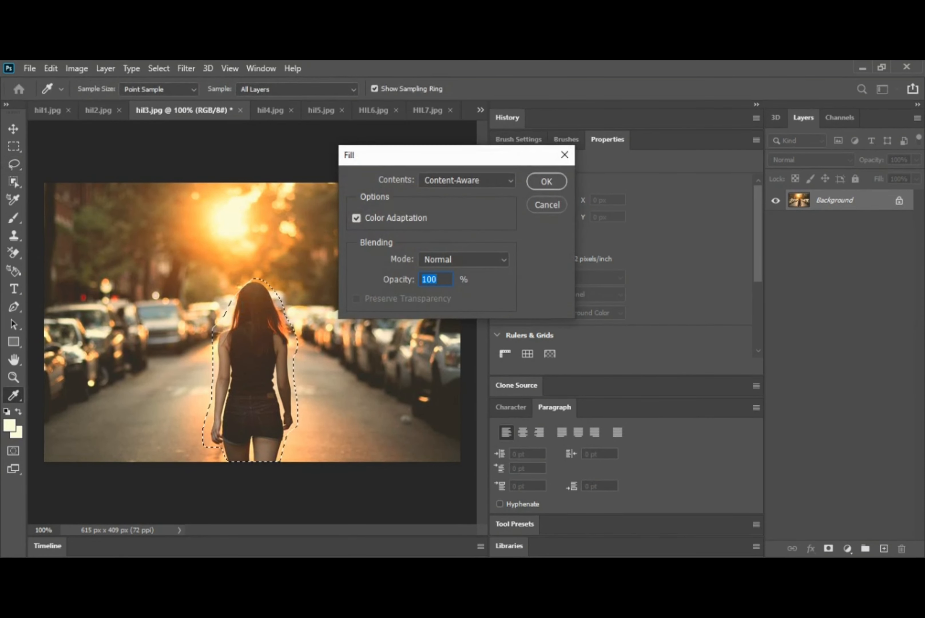
pyautogui.press('Return')
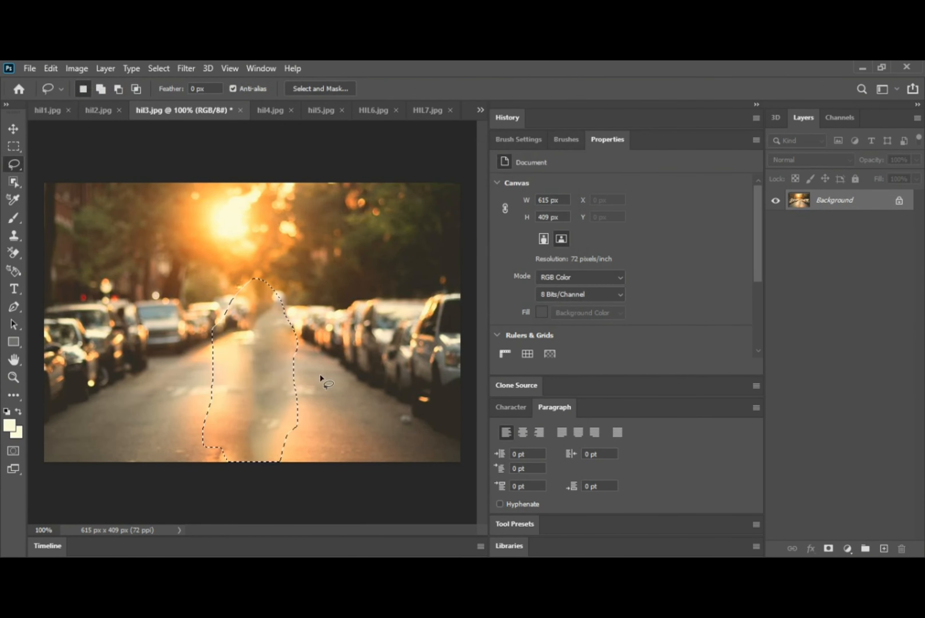
pyautogui.hotkey('ctrl', 'd')
# Step: Undo that fill, re-outline the woman, Content-Aware Fill again, then switch to hil4.jpg
pyautogui.hotkey('ctrl', 'z')
pyautogui.hotkey('ctrl', 'z')
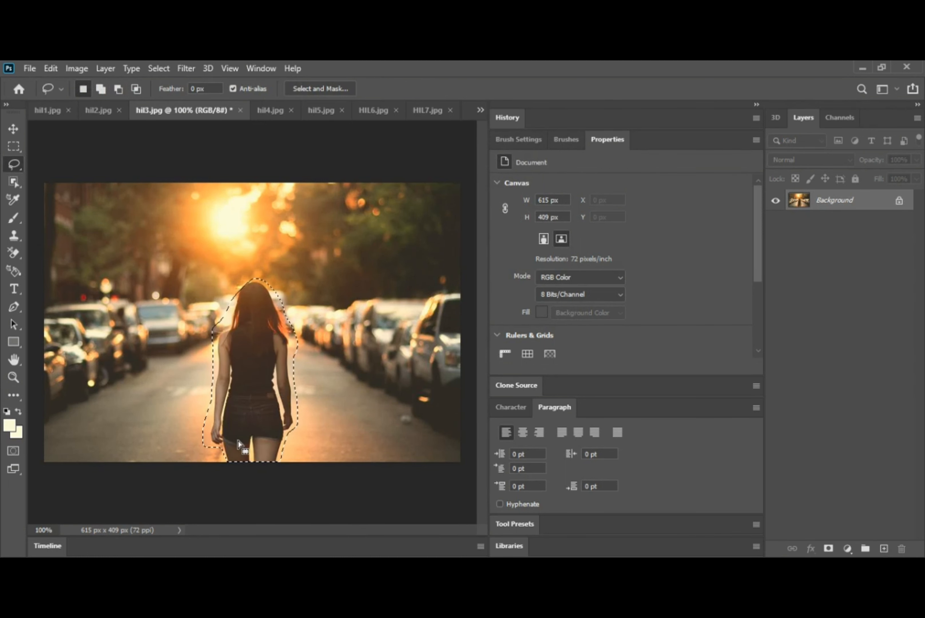
pyautogui.hotkey('ctrl', 'd')
pyautogui.moveTo(218, 452); pyautogui.dragTo(206, 443)
pyautogui.moveTo(209, 361); pyautogui.dragTo(242, 284)
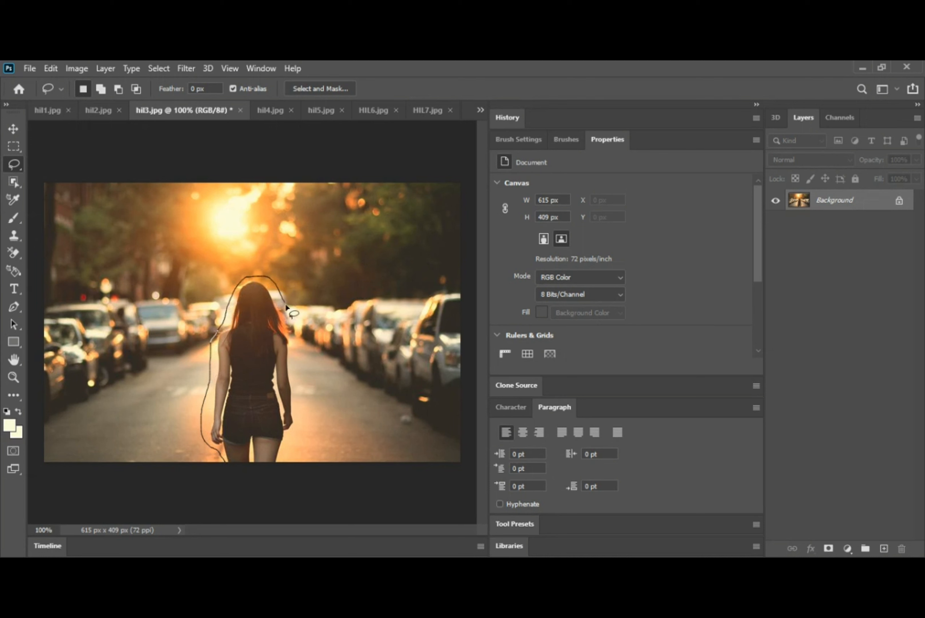
pyautogui.moveTo(286, 306)
pyautogui.mouseDown()
pyautogui.moveTo(296, 422)
pyautogui.moveTo(280, 480)
pyautogui.mouseUp()
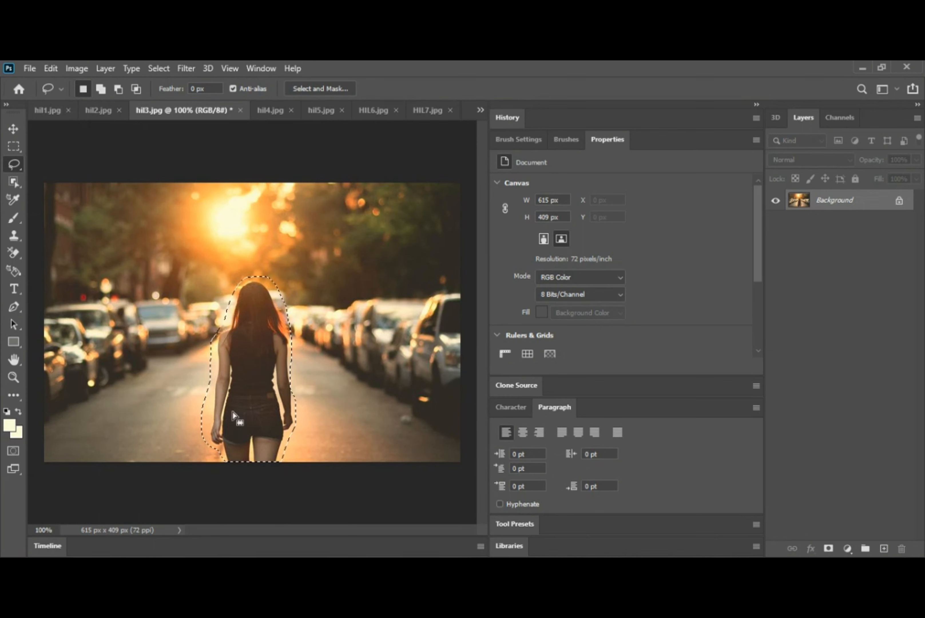
pyautogui.hotkey('shift', 'F5')
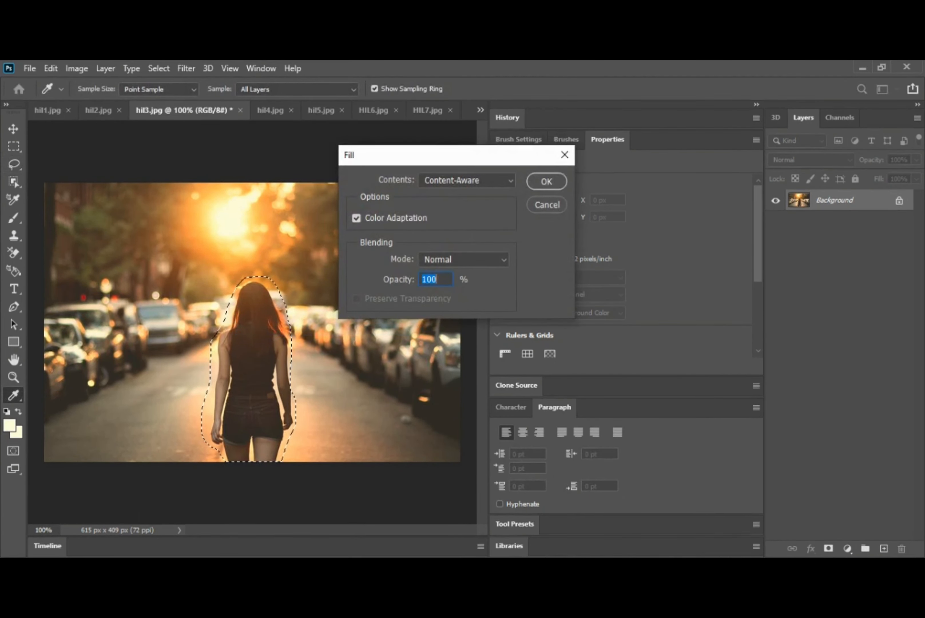
pyautogui.click(546, 181)
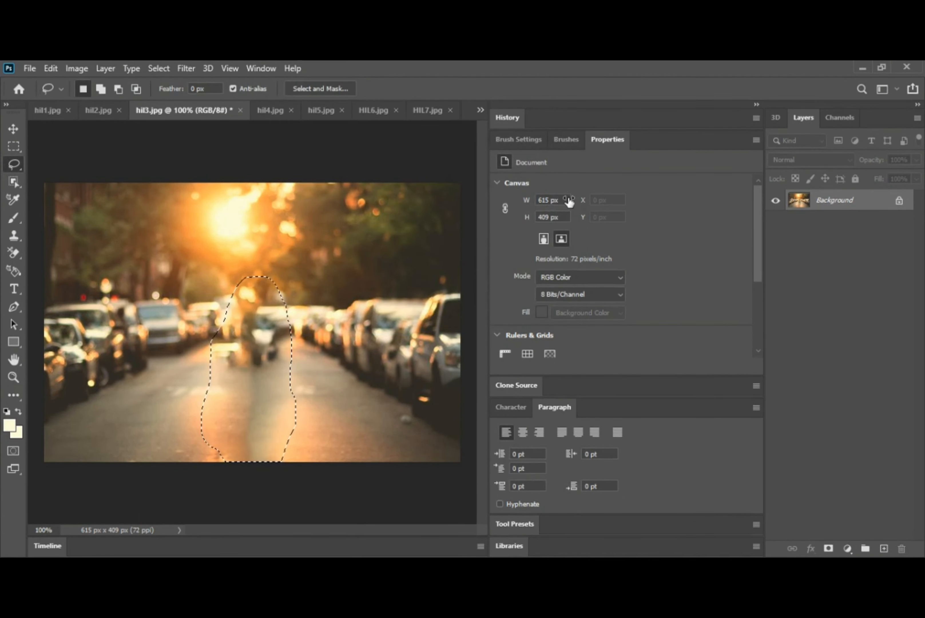
pyautogui.hotkey('ctrl', 'd')
pyautogui.click(269, 111)
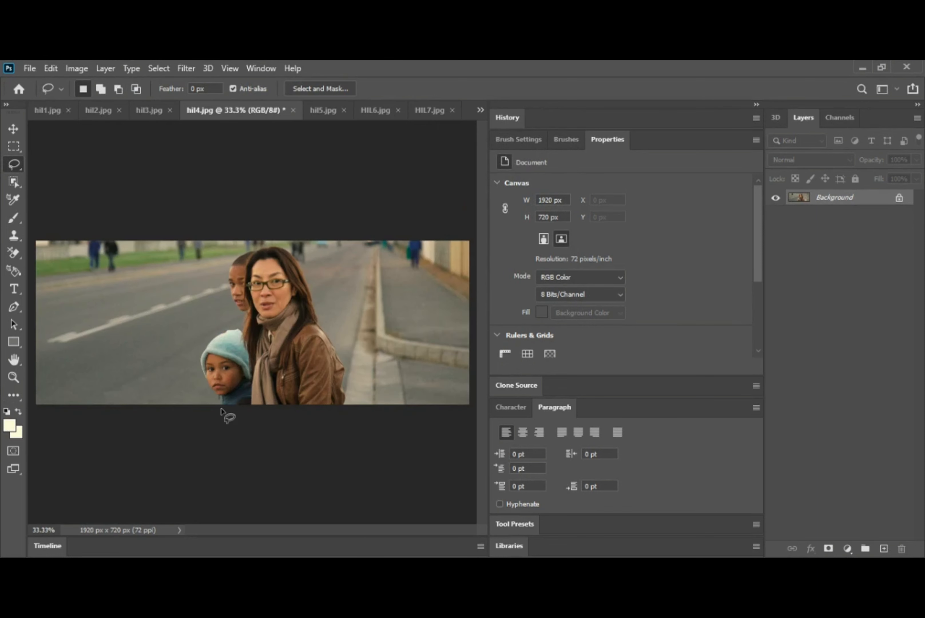
# Step: Lasso the woman and two children in hil4.jpg, Content-Aware Fill them, then show hil5.jpg
pyautogui.moveTo(220, 403)
pyautogui.mouseDown()
pyautogui.moveTo(204, 394)
pyautogui.moveTo(201, 346)
pyautogui.moveTo(243, 317)
pyautogui.moveTo(227, 274)
pyautogui.moveTo(236, 254)
pyautogui.moveTo(293, 248)
pyautogui.moveTo(307, 263)
pyautogui.mouseUp()
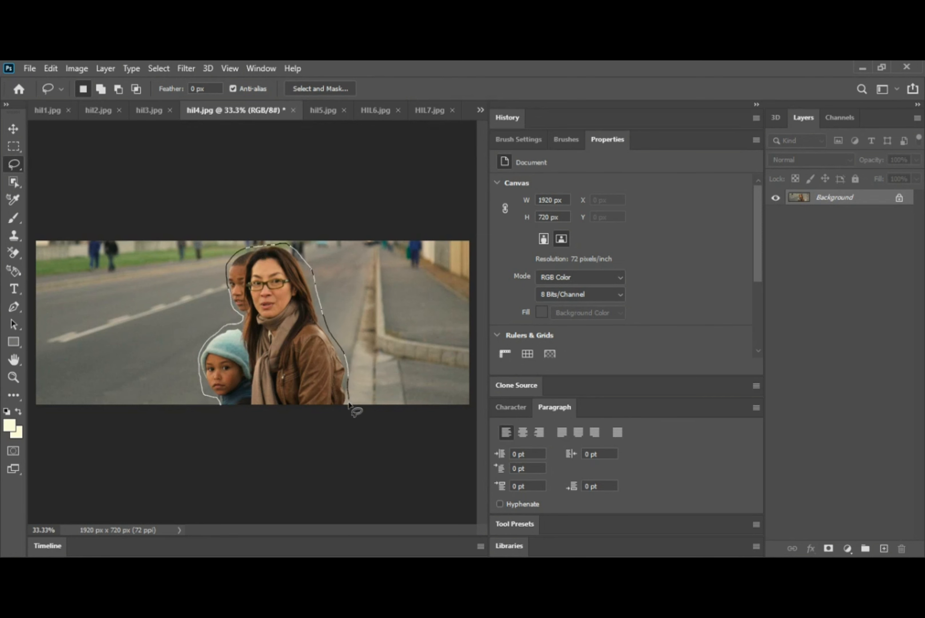
pyautogui.moveTo(348, 404); pyautogui.dragTo(355, 415)
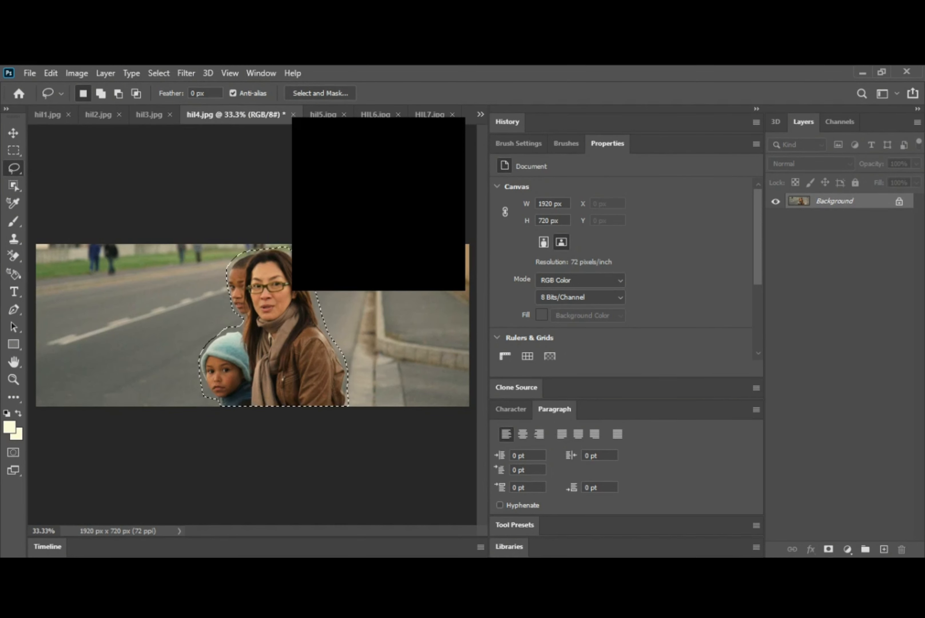
pyautogui.hotkey('shift', 'BackSpace')
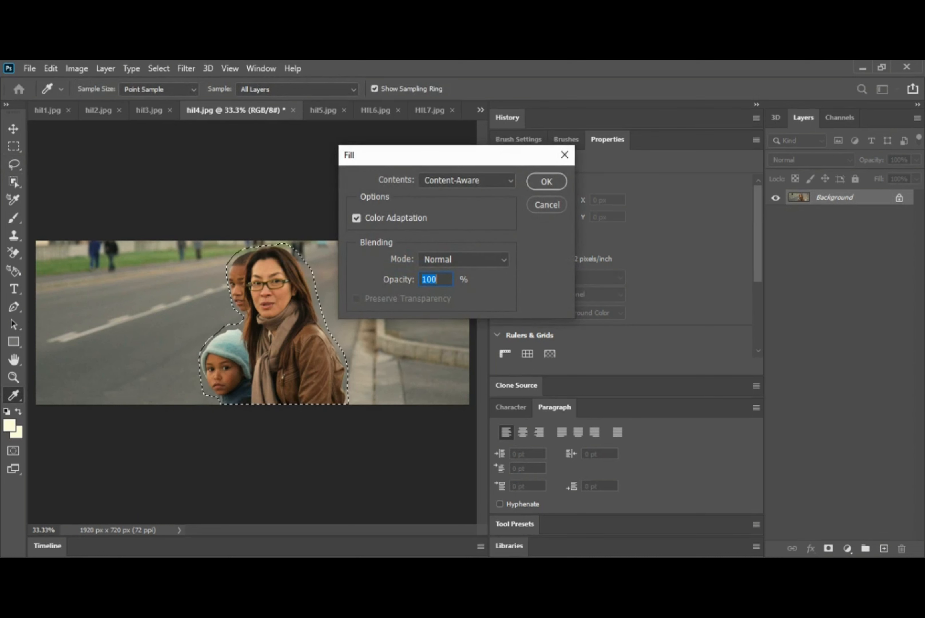
pyautogui.click(546, 182)
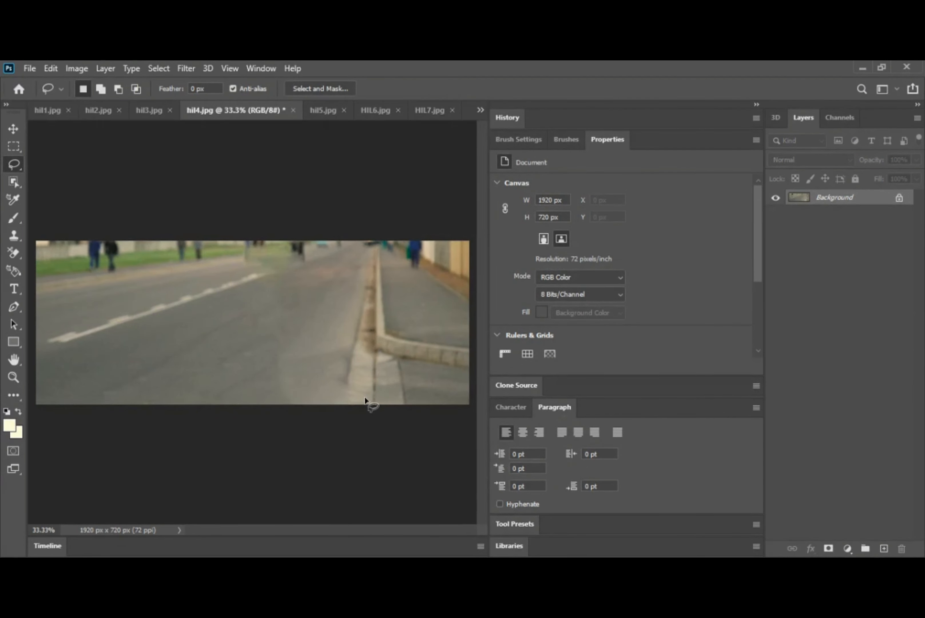
pyautogui.click(314, 111)
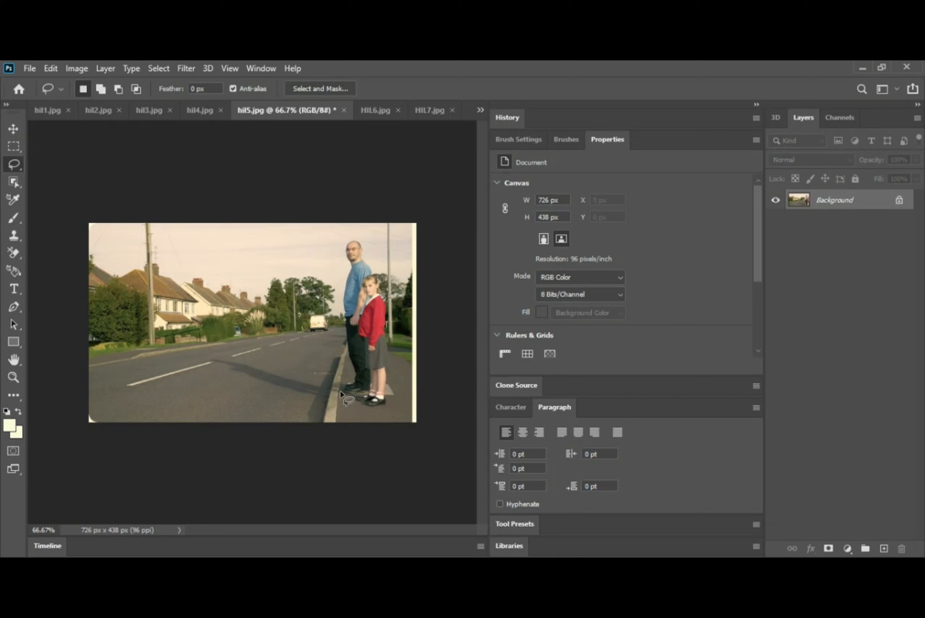
# Step: Lasso the man and girl in hil5.jpg, Content-Aware Fill them, then show HIL6.jpg
pyautogui.moveTo(340, 393)
pyautogui.mouseDown()
pyautogui.moveTo(348, 356)
pyautogui.moveTo(338, 281)
pyautogui.moveTo(351, 236)
pyautogui.mouseUp()
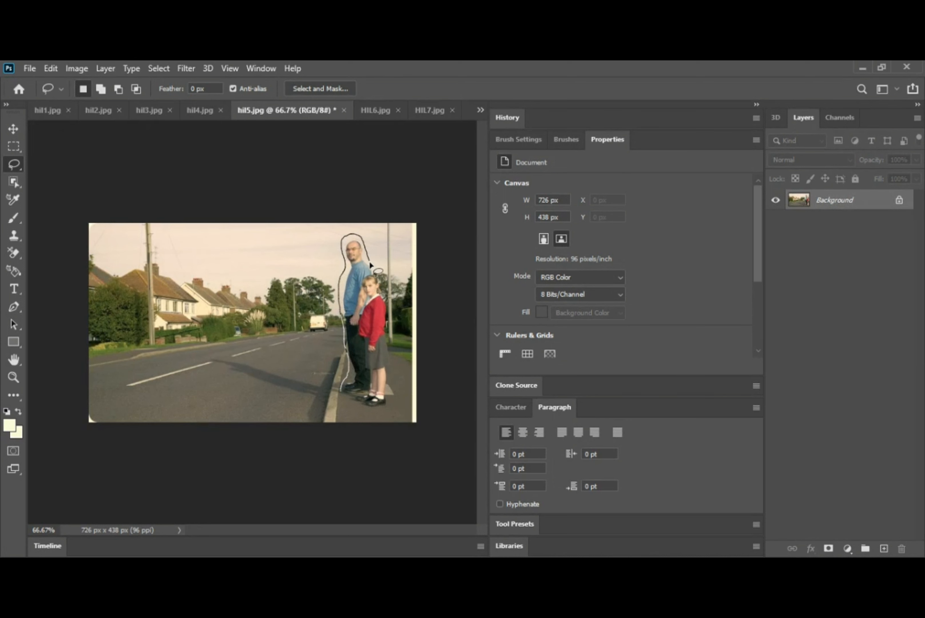
pyautogui.moveTo(383, 282)
pyautogui.mouseDown()
pyautogui.moveTo(387, 399)
pyautogui.moveTo(369, 411)
pyautogui.moveTo(342, 393)
pyautogui.mouseUp()
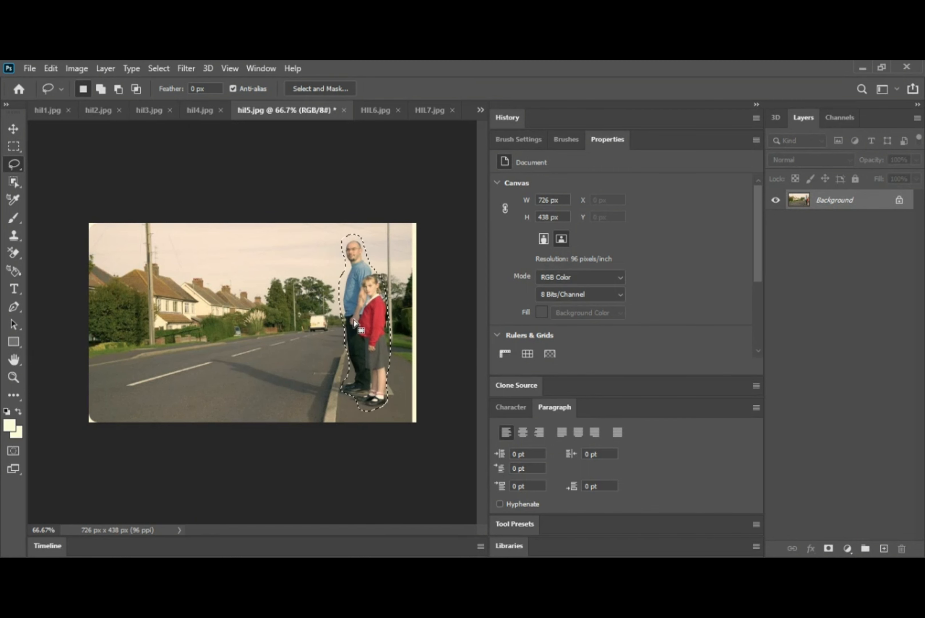
pyautogui.click(392, 238)
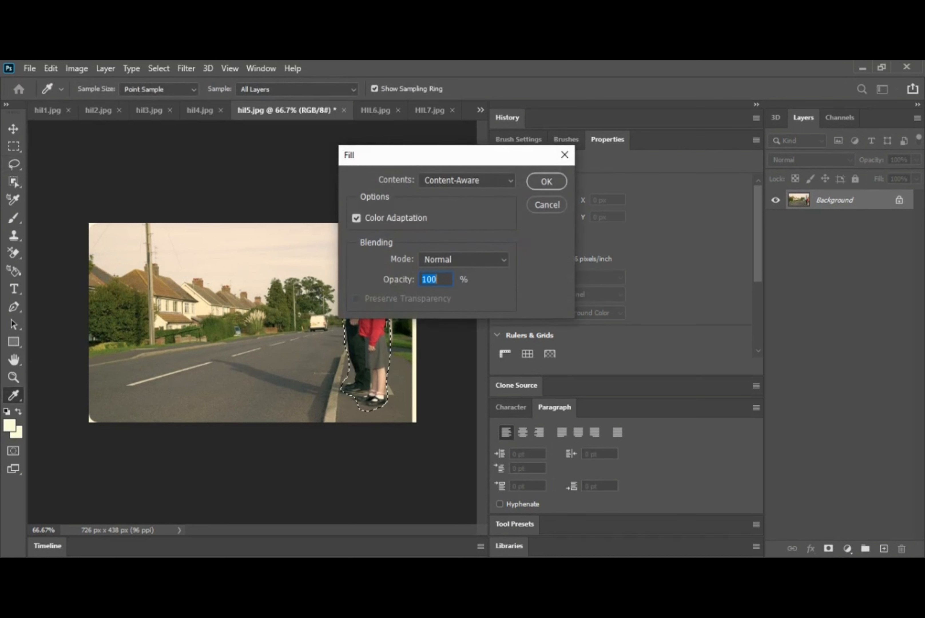
pyautogui.click(547, 182)
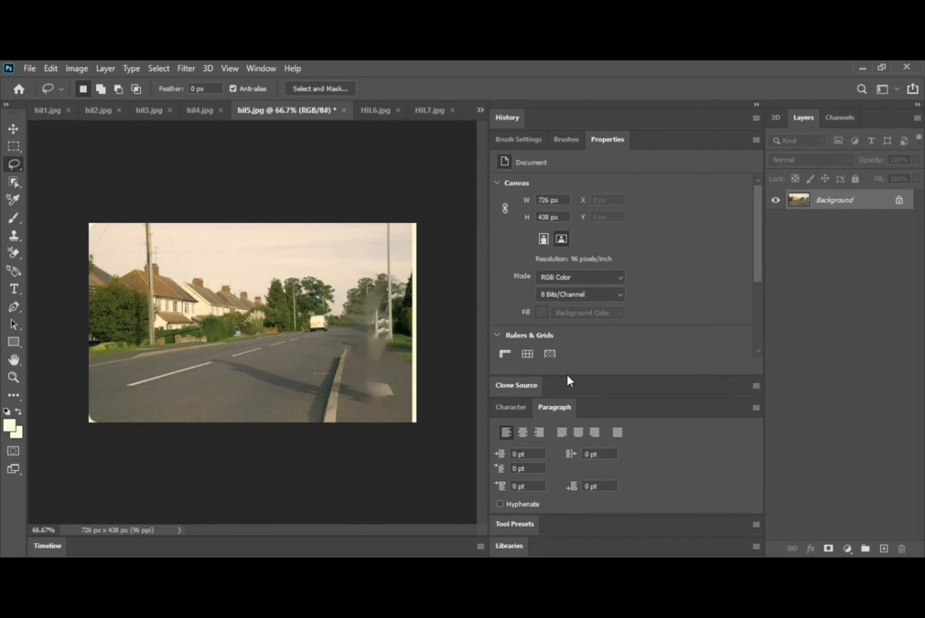
pyautogui.click(382, 110)
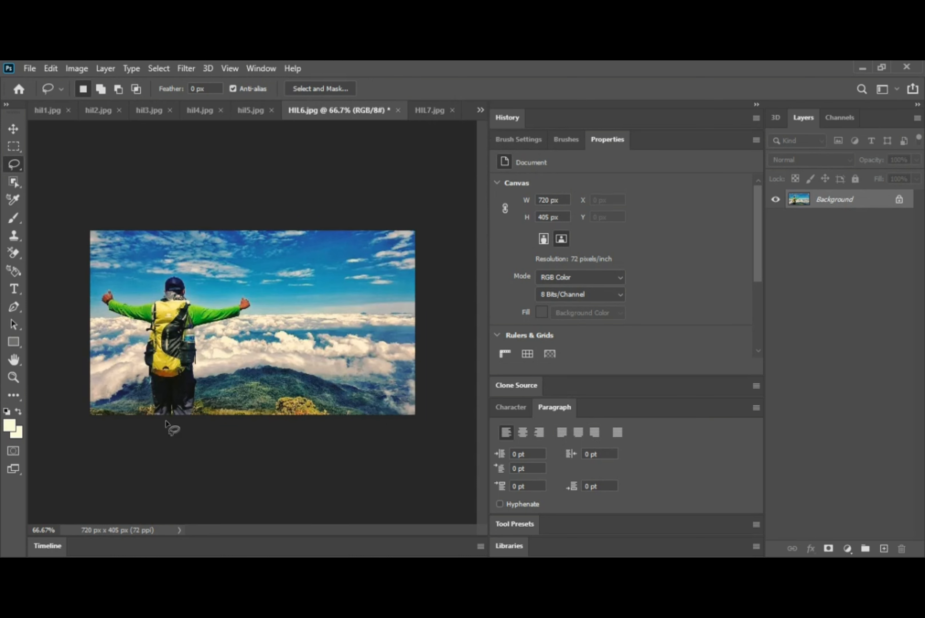
# Step: Lasso the hiker in HIL6.jpg, Content-Aware Fill and deselect, then show HIL7.jpg
pyautogui.moveTo(149, 417)
pyautogui.mouseDown()
pyautogui.moveTo(141, 364)
pyautogui.moveTo(149, 336)
pyautogui.mouseUp()
pyautogui.moveTo(134, 303)
pyautogui.mouseDown()
pyautogui.moveTo(147, 302)
pyautogui.moveTo(167, 275)
pyautogui.moveTo(184, 273)
pyautogui.mouseUp()
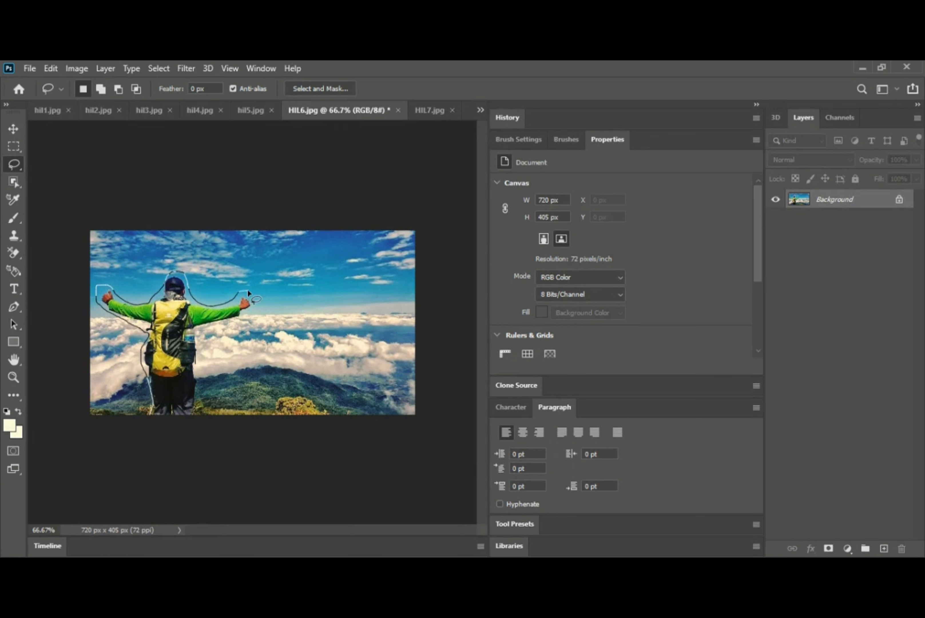
pyautogui.moveTo(216, 327)
pyautogui.mouseDown()
pyautogui.moveTo(205, 329)
pyautogui.moveTo(200, 348)
pyautogui.moveTo(208, 428)
pyautogui.moveTo(182, 388)
pyautogui.mouseUp()
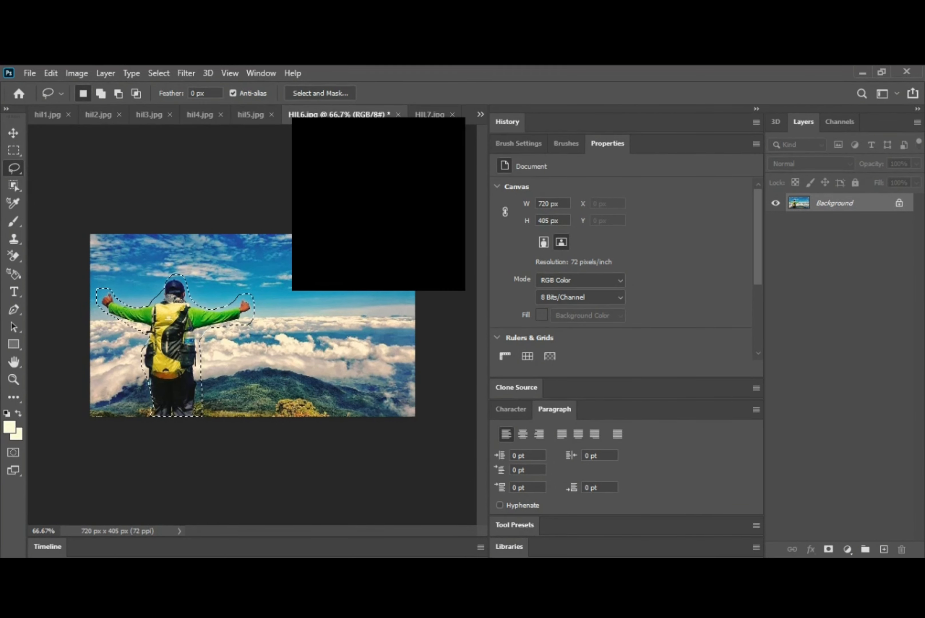
pyautogui.hotkey('shift', 'F5')
pyautogui.click(546, 182)
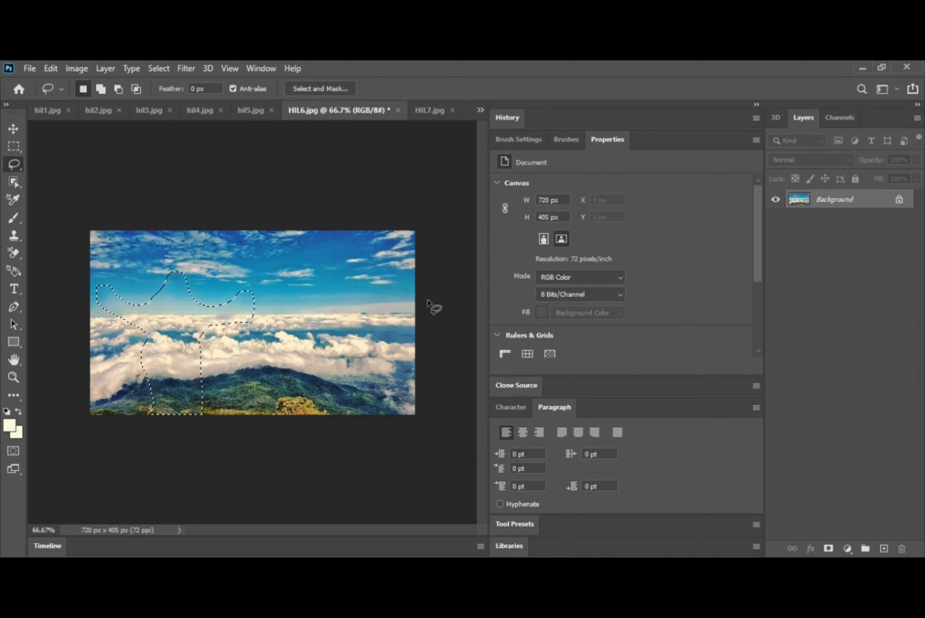
pyautogui.hotkey('ctrl', 'd')
pyautogui.click(429, 112)
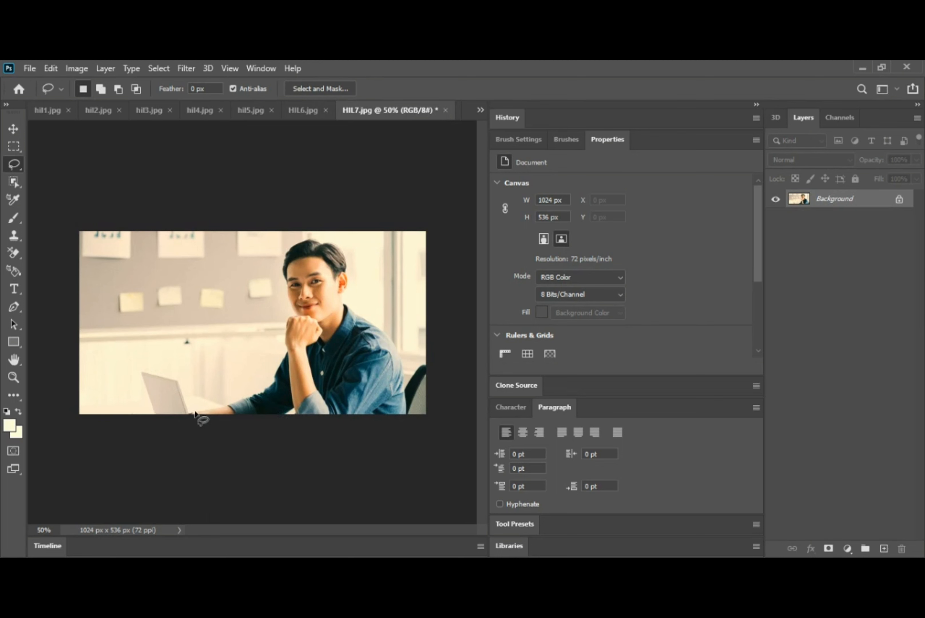
# Step: Outline the seated man in HIL7.jpg with the lasso, redrawing after a first attempt
pyautogui.moveTo(264, 370)
pyautogui.mouseDown()
pyautogui.moveTo(281, 323)
pyautogui.moveTo(279, 249)
pyautogui.moveTo(323, 237)
pyautogui.moveTo(348, 244)
pyautogui.moveTo(353, 282)
pyautogui.mouseUp()
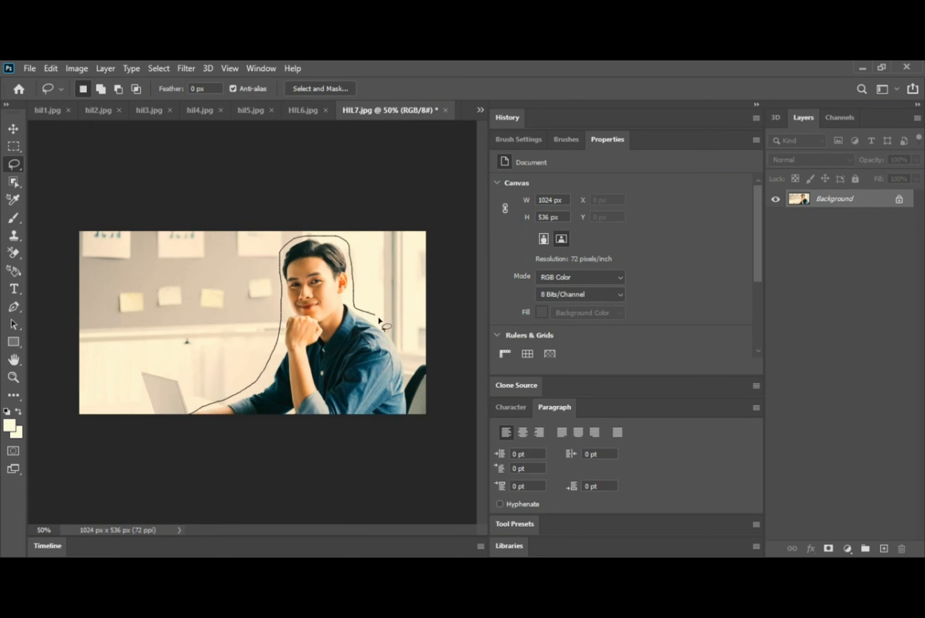
pyautogui.moveTo(405, 367); pyautogui.dragTo(426, 358)
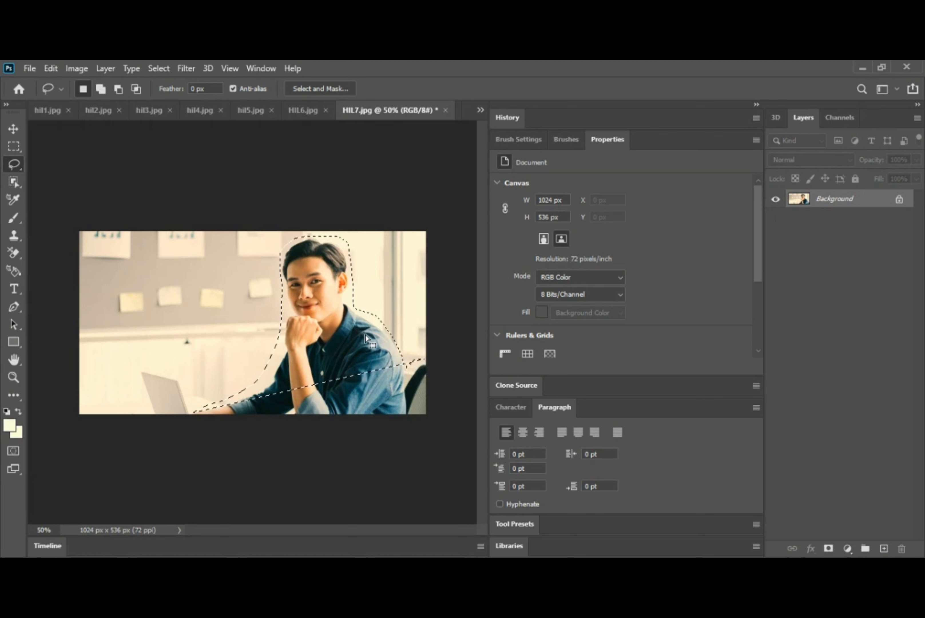
pyautogui.hotkey('ctrl', 'd')
pyautogui.moveTo(190, 422)
pyautogui.mouseDown()
pyautogui.moveTo(256, 392)
pyautogui.moveTo(277, 342)
pyautogui.moveTo(282, 293)
pyautogui.mouseUp()
pyautogui.moveTo(279, 243)
pyautogui.mouseDown()
pyautogui.moveTo(332, 238)
pyautogui.moveTo(353, 268)
pyautogui.mouseUp()
pyautogui.moveTo(356, 305)
pyautogui.mouseDown()
pyautogui.moveTo(397, 335)
pyautogui.moveTo(405, 373)
pyautogui.moveTo(412, 362)
pyautogui.moveTo(428, 365)
pyautogui.moveTo(450, 449)
pyautogui.mouseUp()
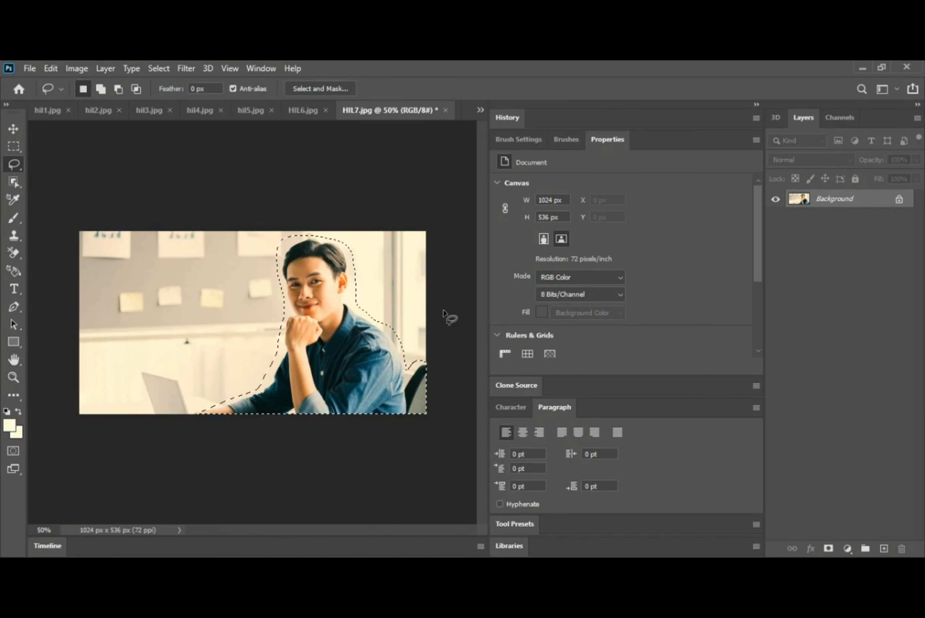
# Step: Content-Aware Fill the selected man and deselect
pyautogui.hotkey('shift', 'BackSpace')
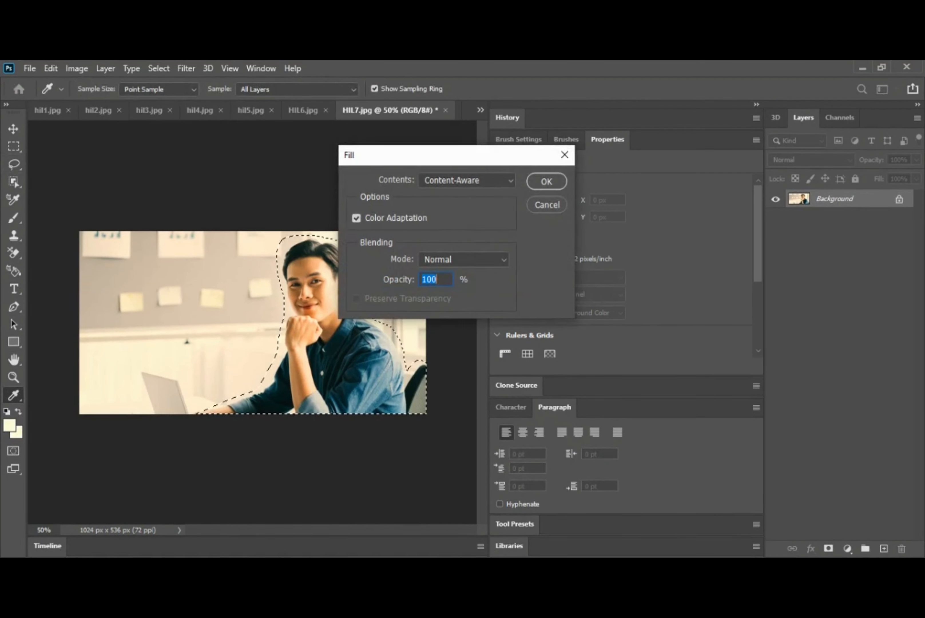
pyautogui.press('Return')
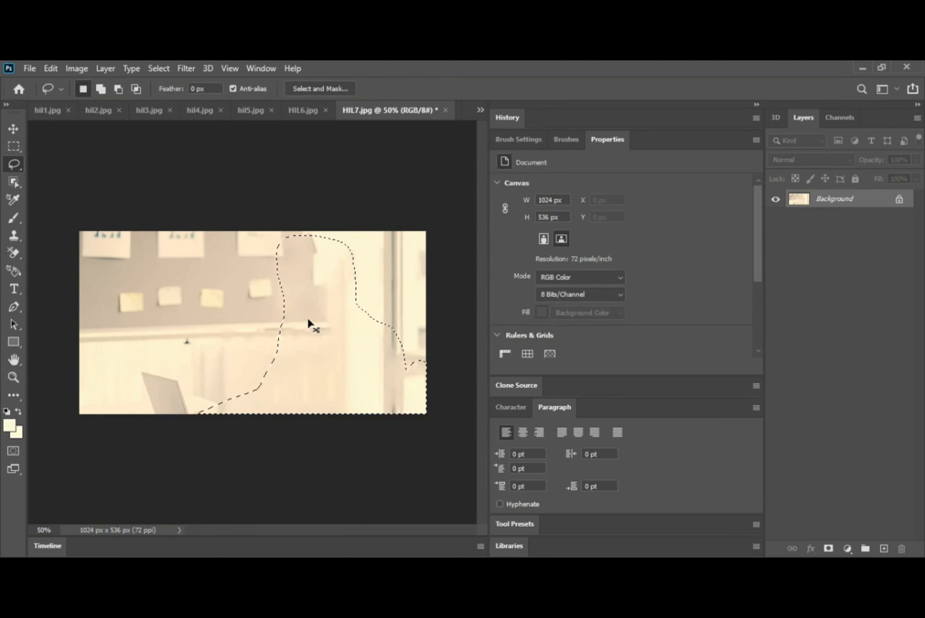
pyautogui.hotkey('ctrl', 'd')
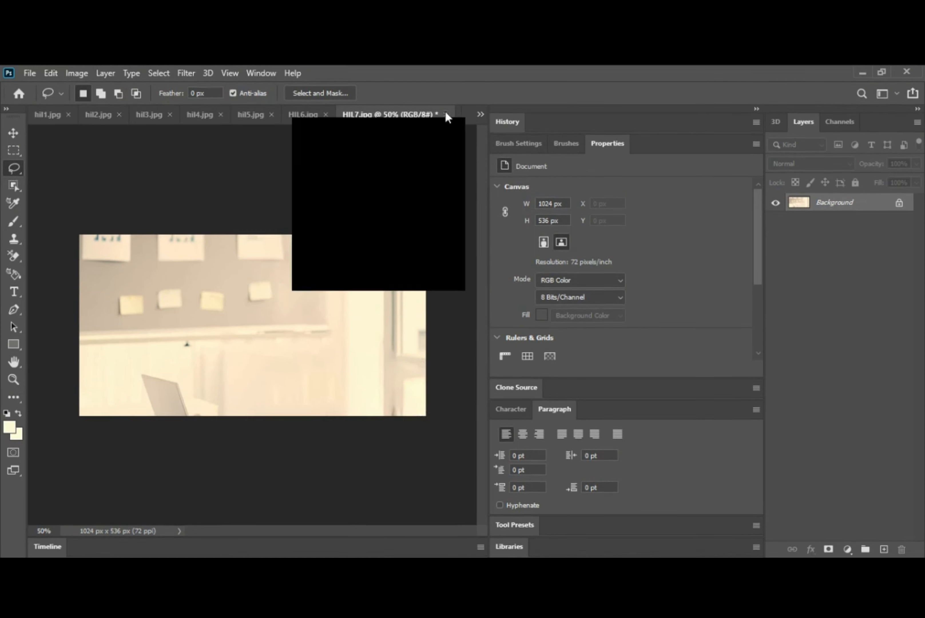